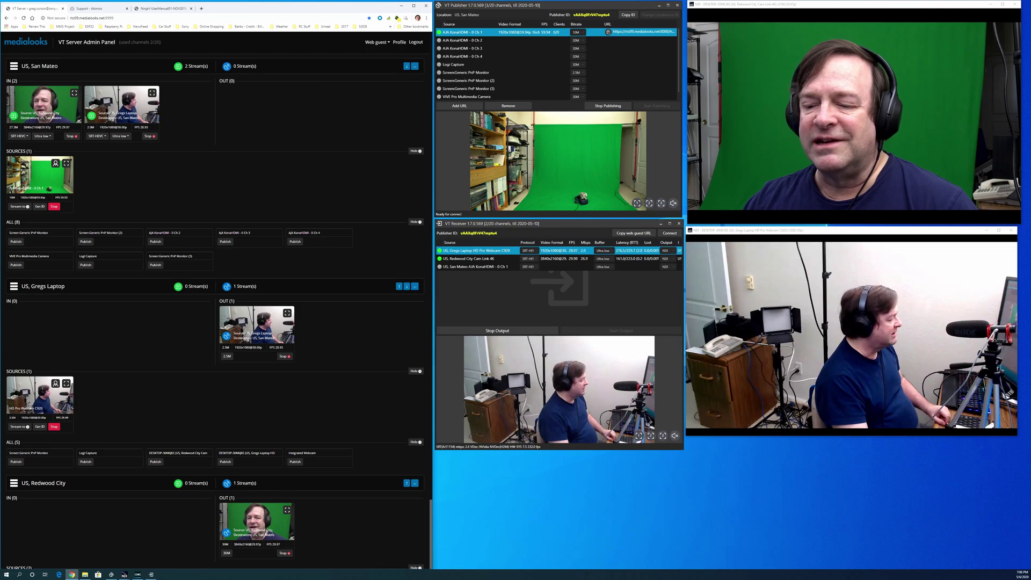
# Stop publishing the San Mateo capture feed in VT Publisher
pyautogui.scroll(-2, 258, 522)
pyautogui.scroll(-1, 257, 522)
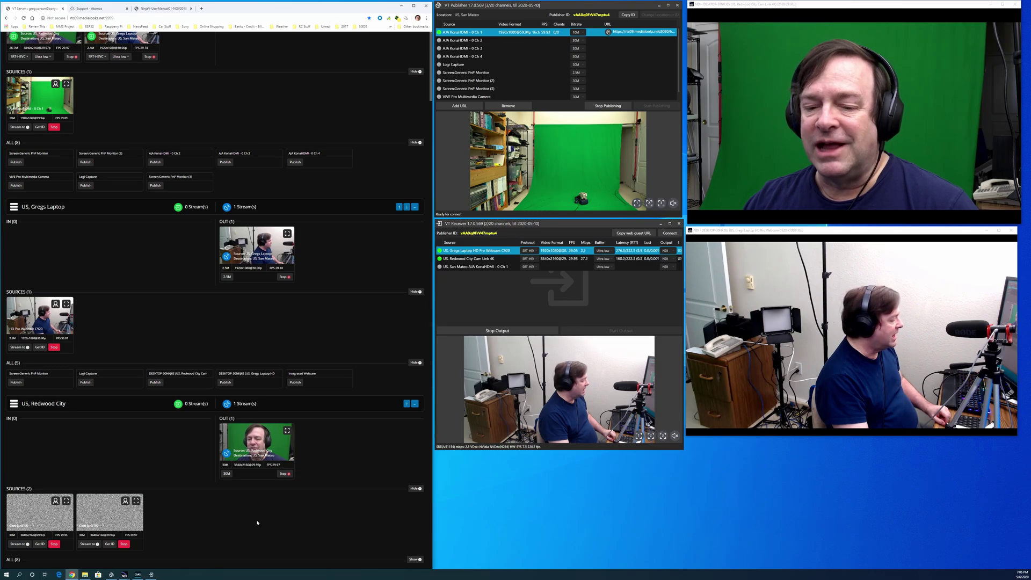
pyautogui.scroll(2, 257, 522)
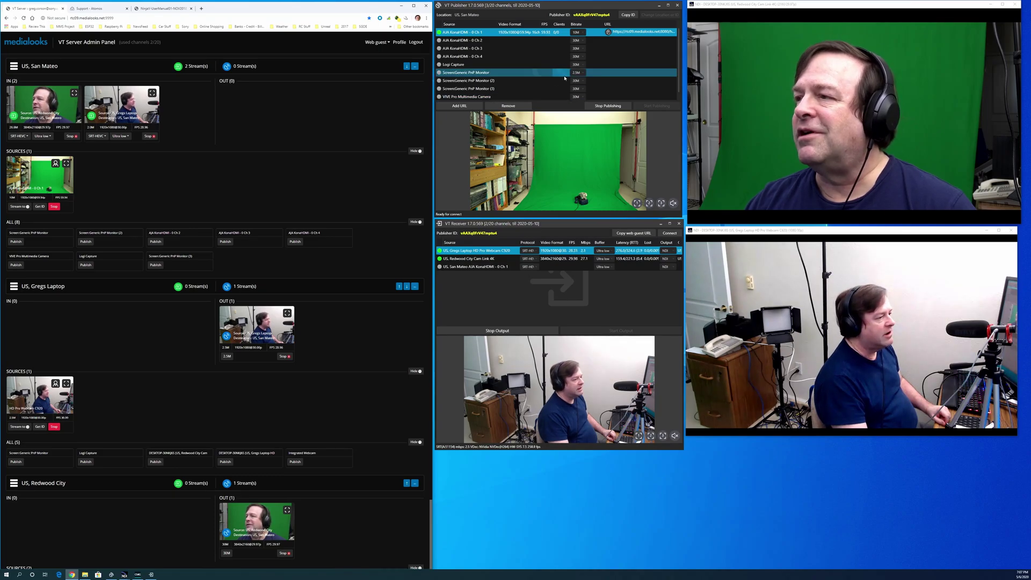
pyautogui.click(616, 107)
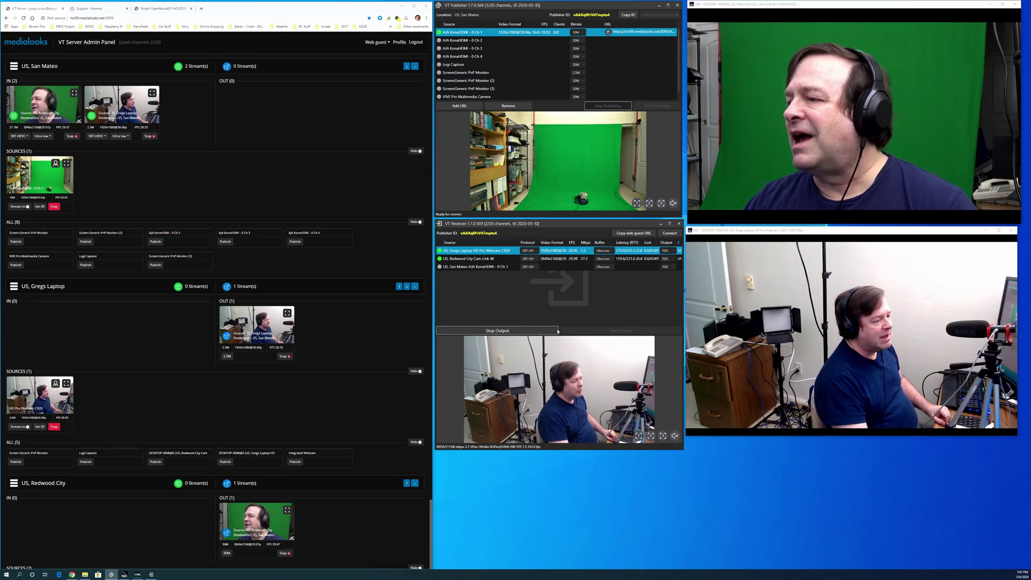
# Stop output of the incoming laptop webcam and Redwood City Cam Link 4K streams in VT Receiver
pyautogui.click(519, 333)
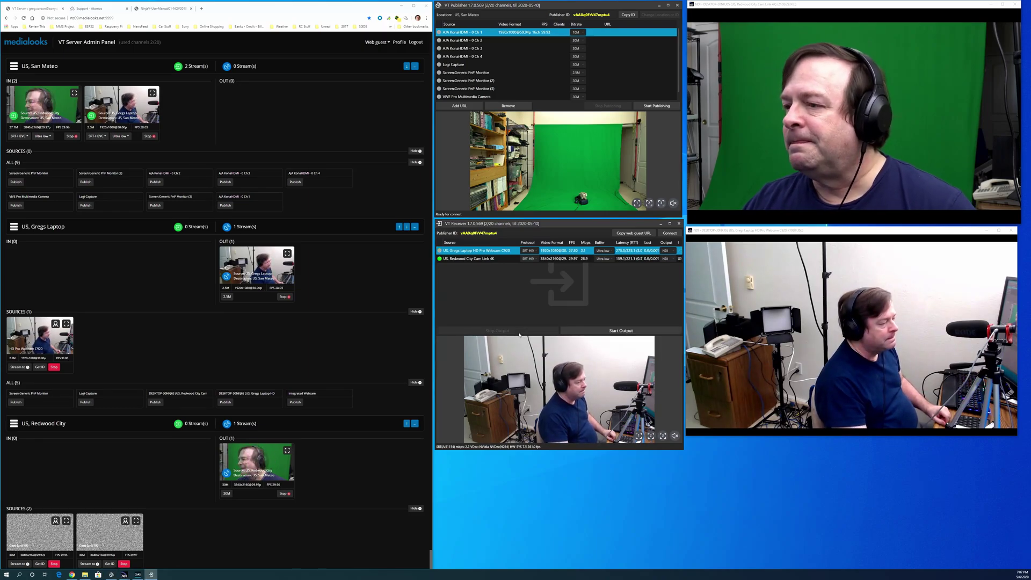
pyautogui.click(447, 259)
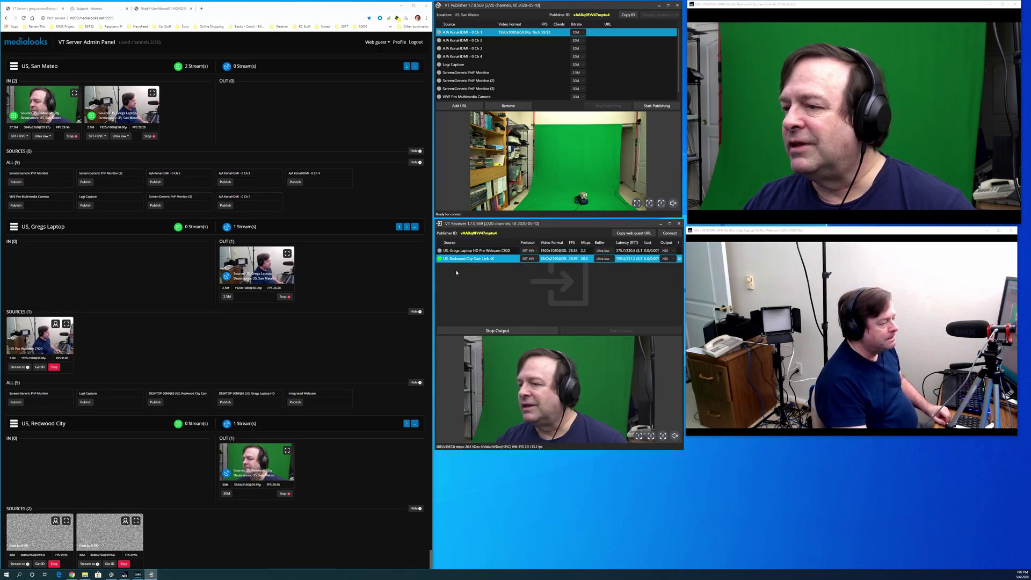
pyautogui.click(529, 333)
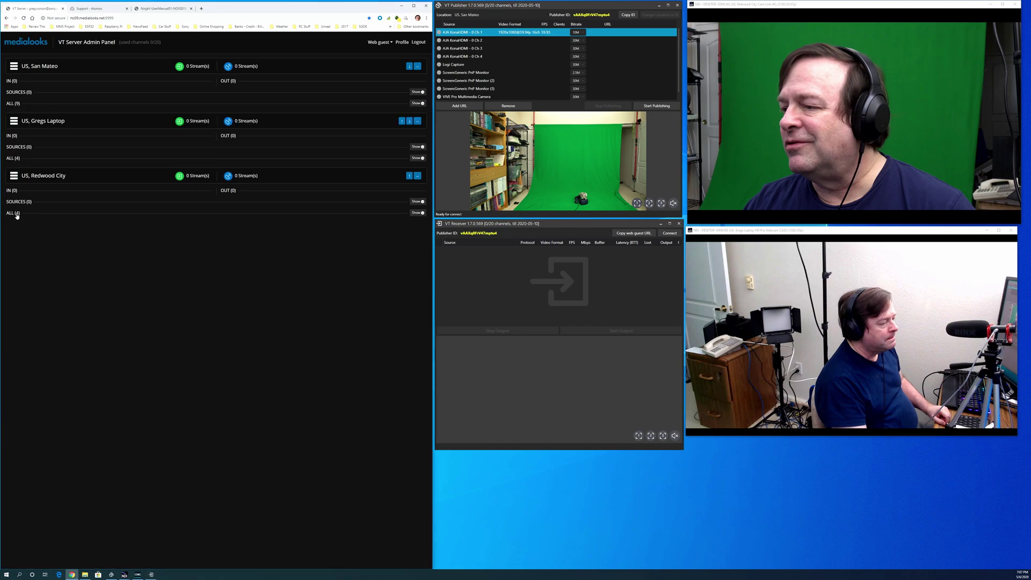
# Show all available sources for Redwood City, Gregs Laptop and San Mateo
pyautogui.click(16, 214)
pyautogui.click(17, 159)
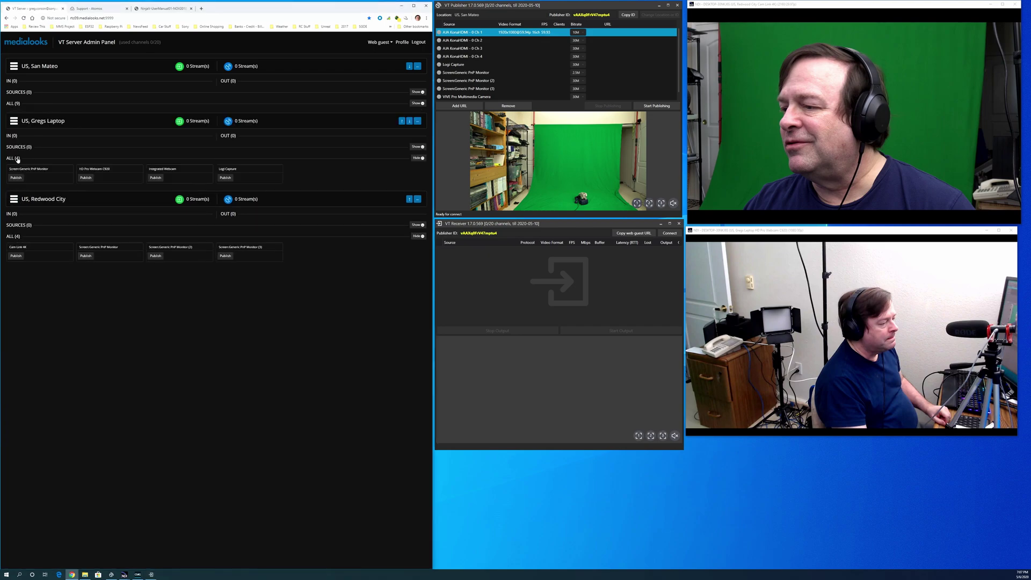
pyautogui.click(16, 104)
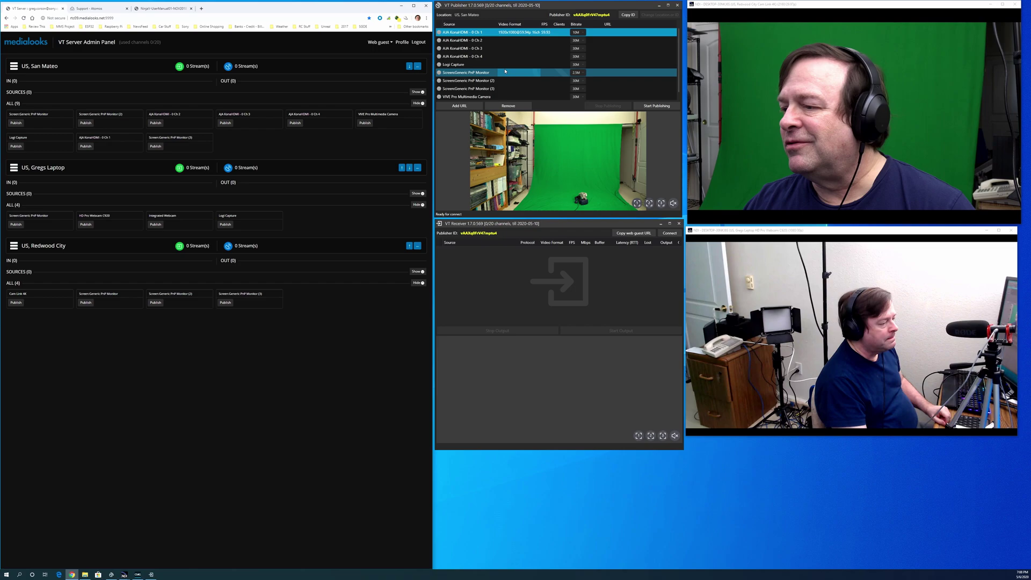
# Start publishing the AJA KonaHDMI - 0 Ch 1 feed and show San Mateo's sources
pyautogui.click(485, 34)
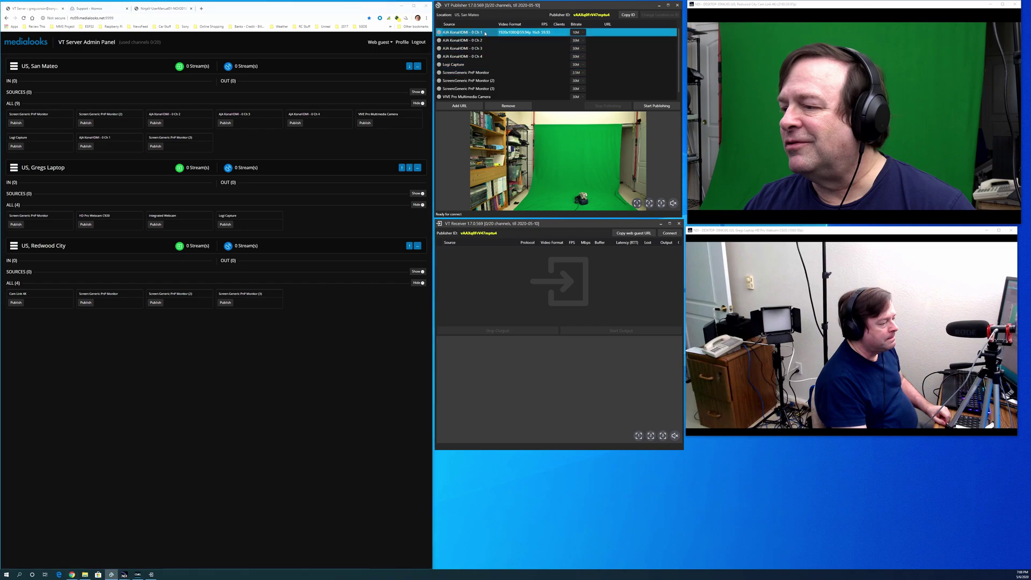
pyautogui.click(658, 106)
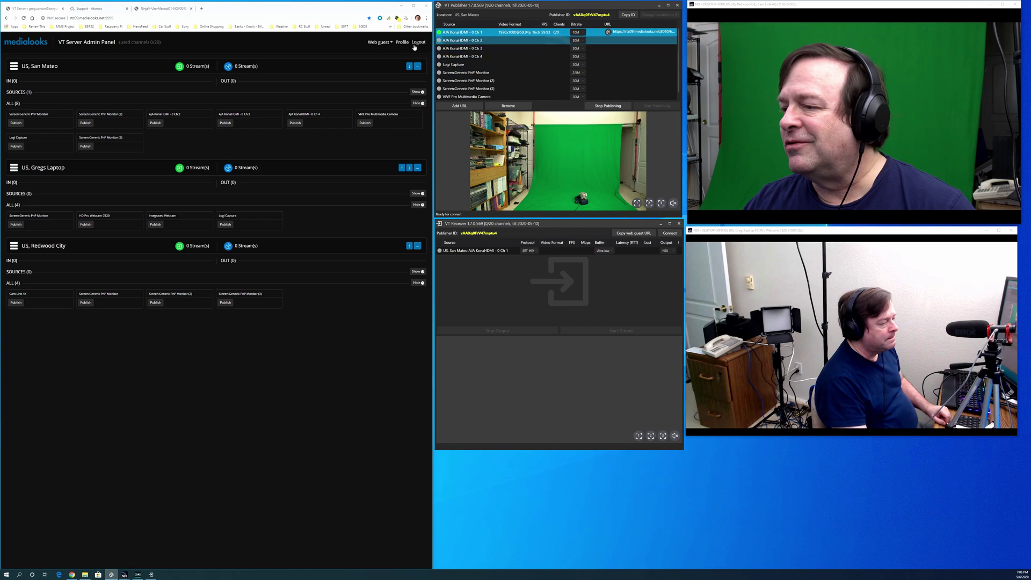
pyautogui.click(12, 93)
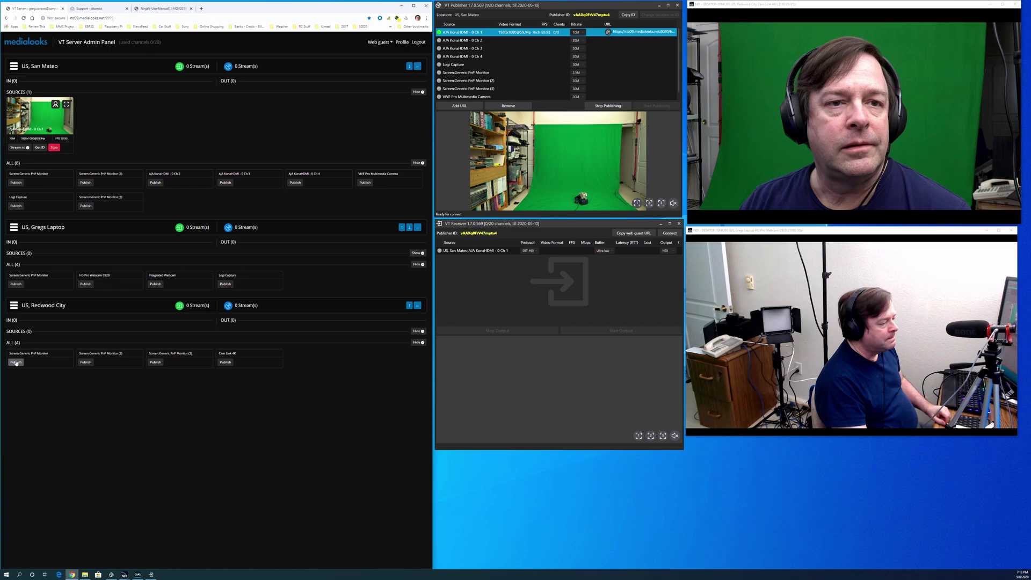
# Publish Redwood City's Cam Link 4K feed and confirm Start publishing
pyautogui.click(226, 363)
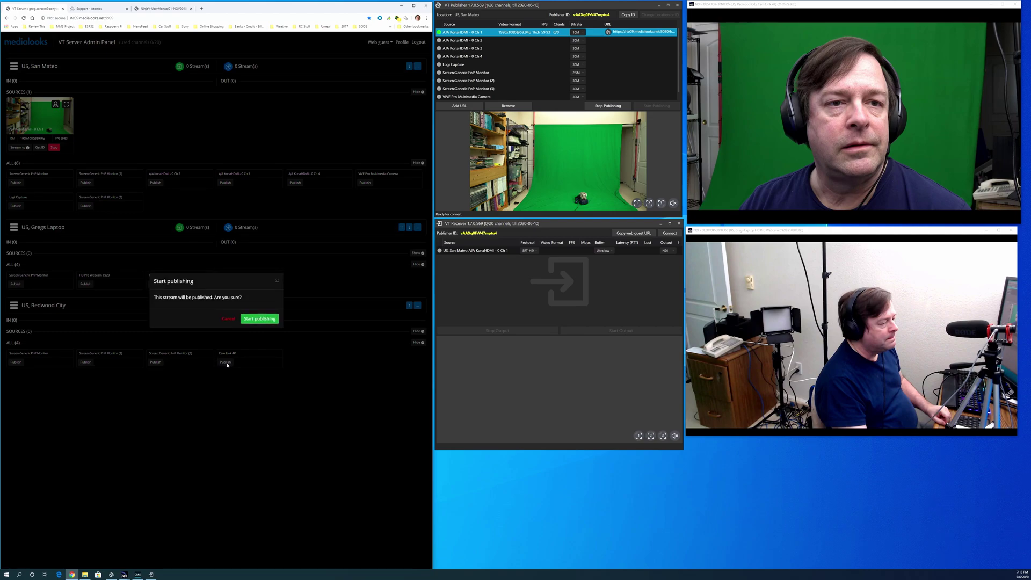
pyautogui.click(260, 319)
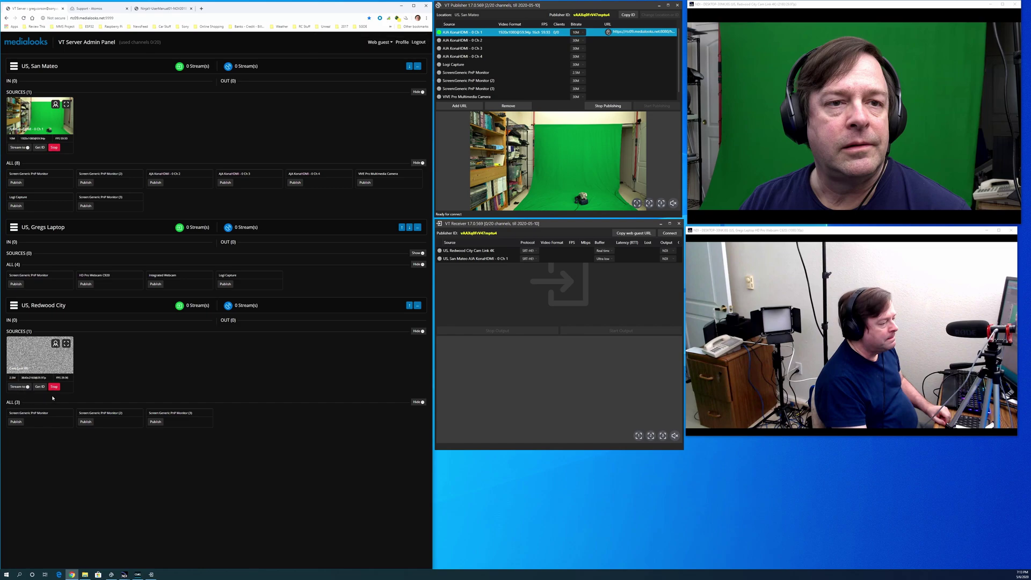
# Stream the Redwood City source to US, San Mateo and select it in the receiver
pyautogui.click(19, 387)
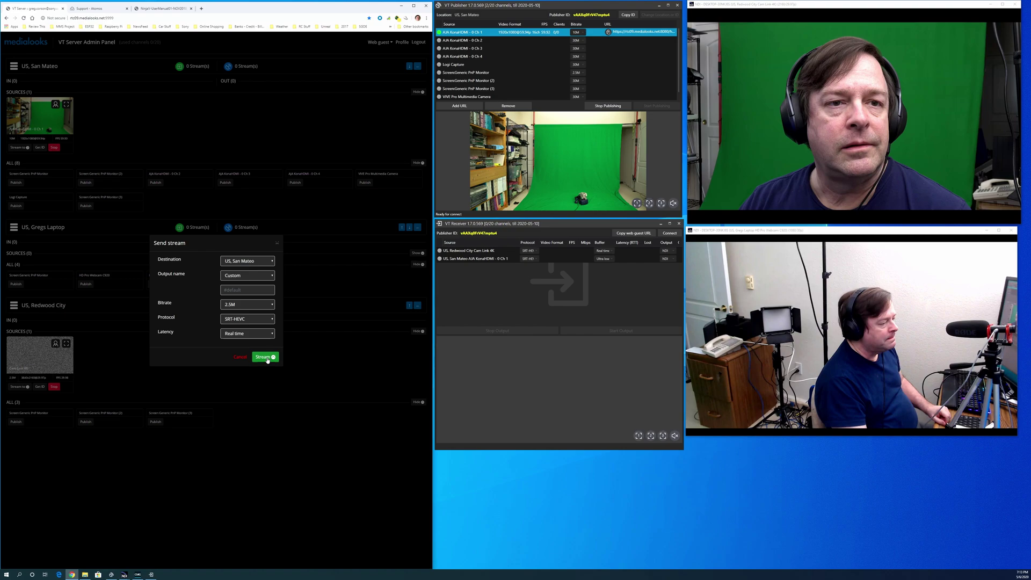
pyautogui.click(266, 357)
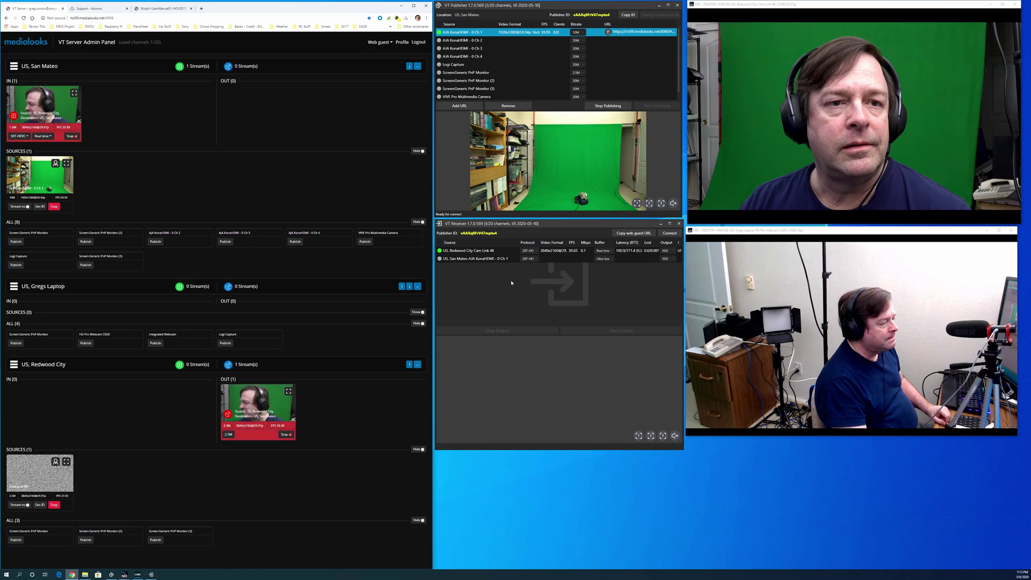
pyautogui.click(493, 251)
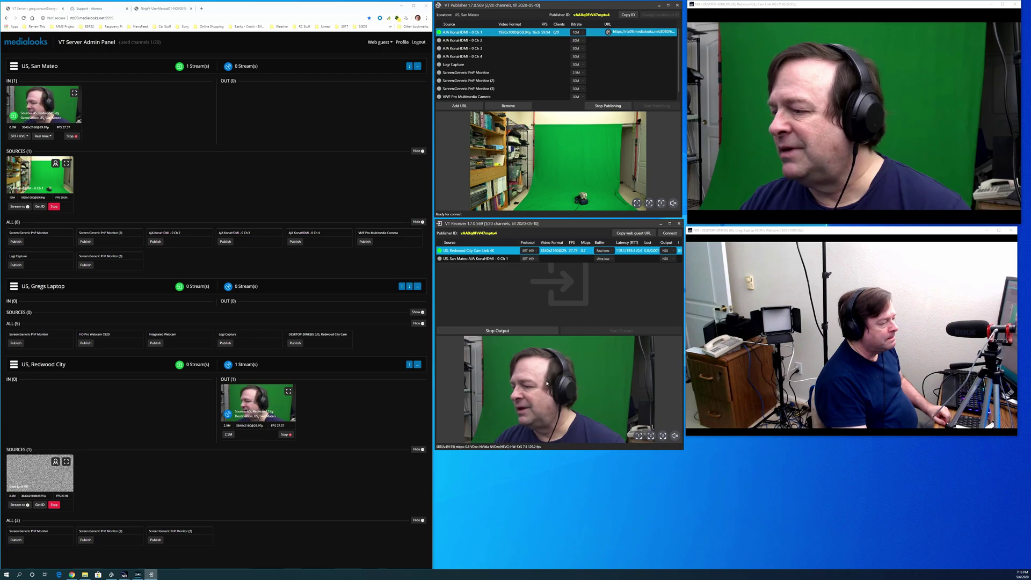
# Publish the laptop's HD Pro Webcam C920 feed and confirm
pyautogui.moveTo(831, 106)
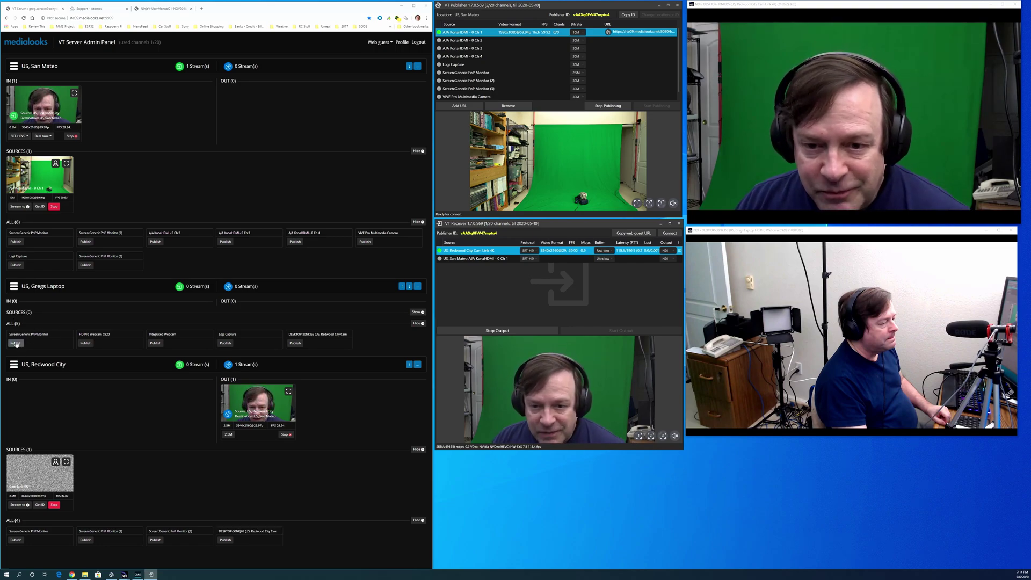
pyautogui.click(87, 343)
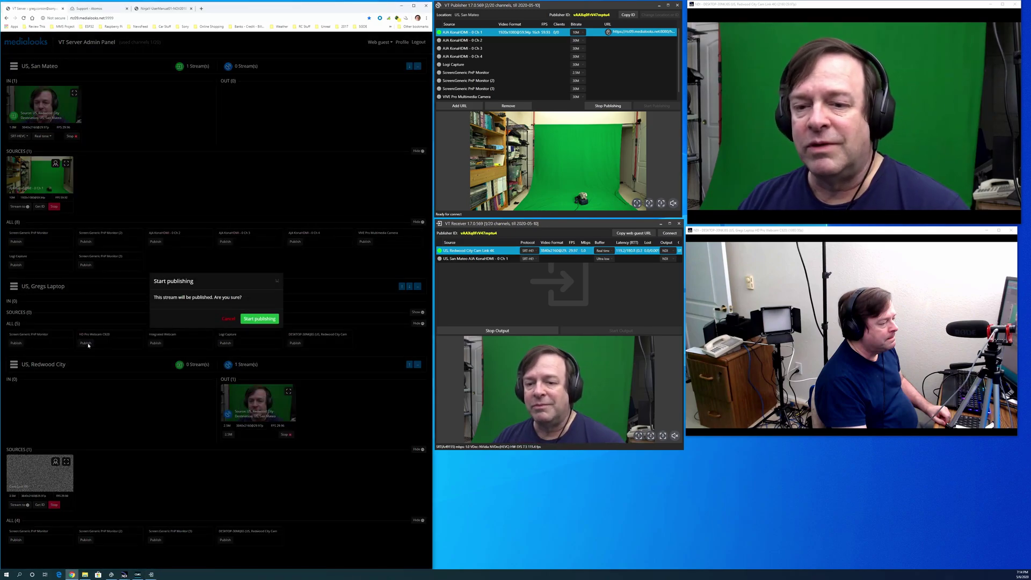
pyautogui.click(259, 318)
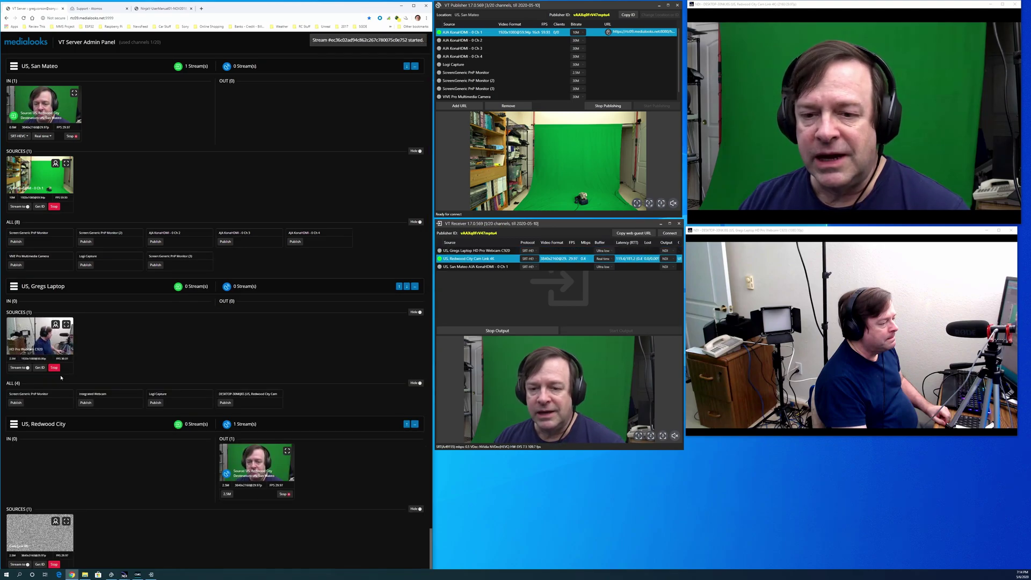
# Stream the Gregs Laptop webcam to US, San Mateo and preview it in VT Receiver
pyautogui.click(22, 368)
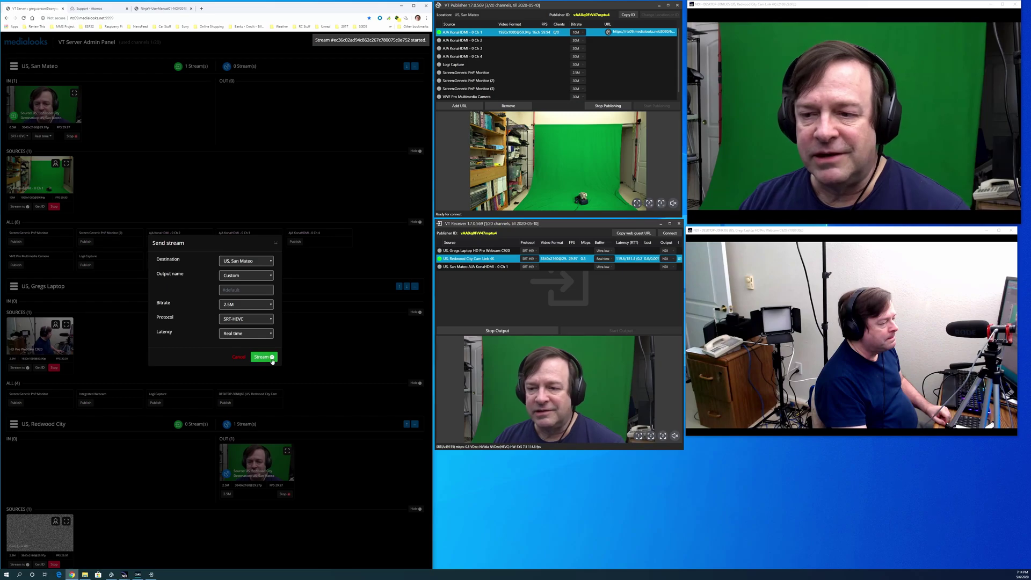
pyautogui.click(273, 358)
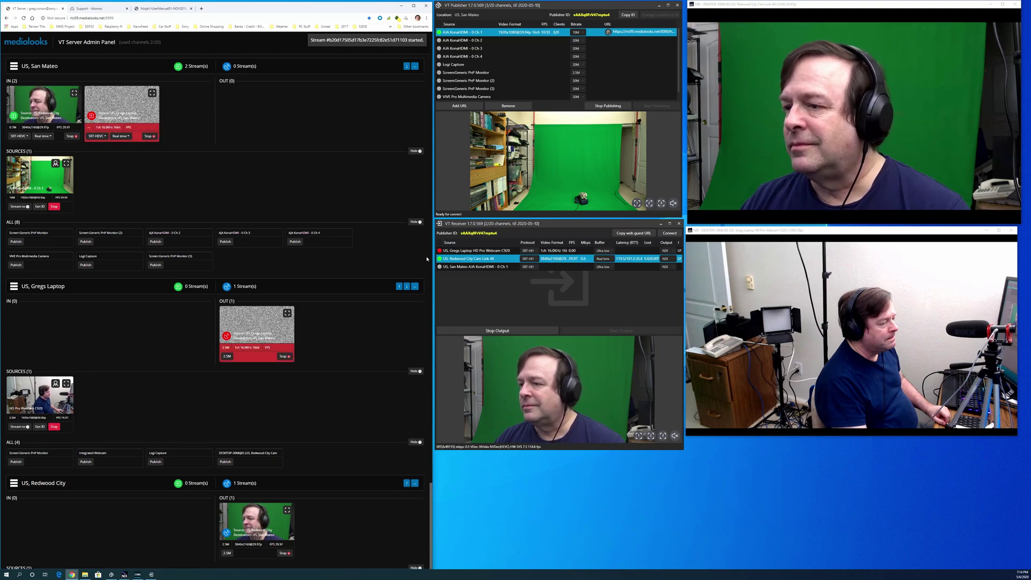
pyautogui.click(463, 252)
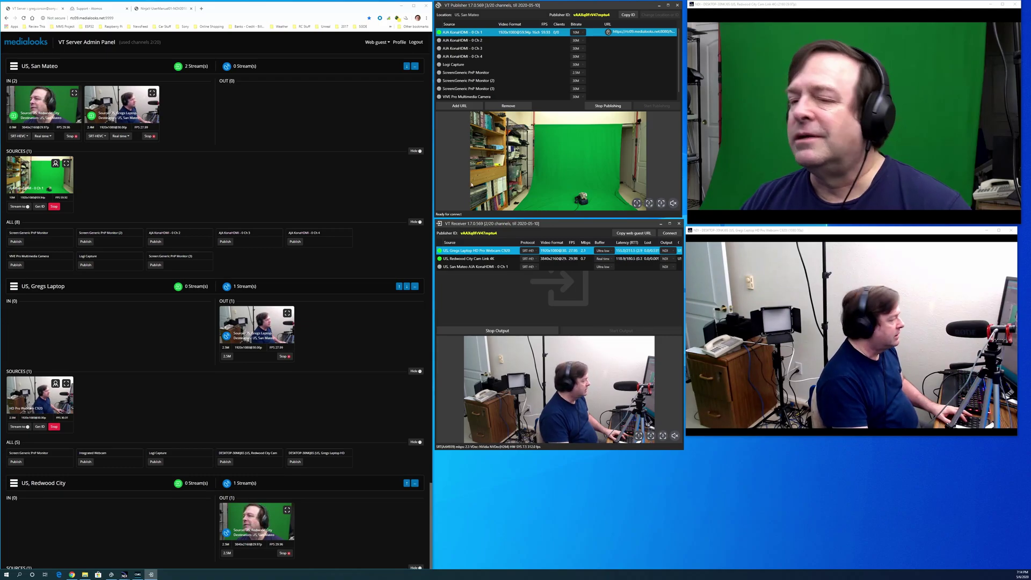
# Stream San Mateo's AJA KonaHDMI source to destination US, Redwood City
pyautogui.click(27, 207)
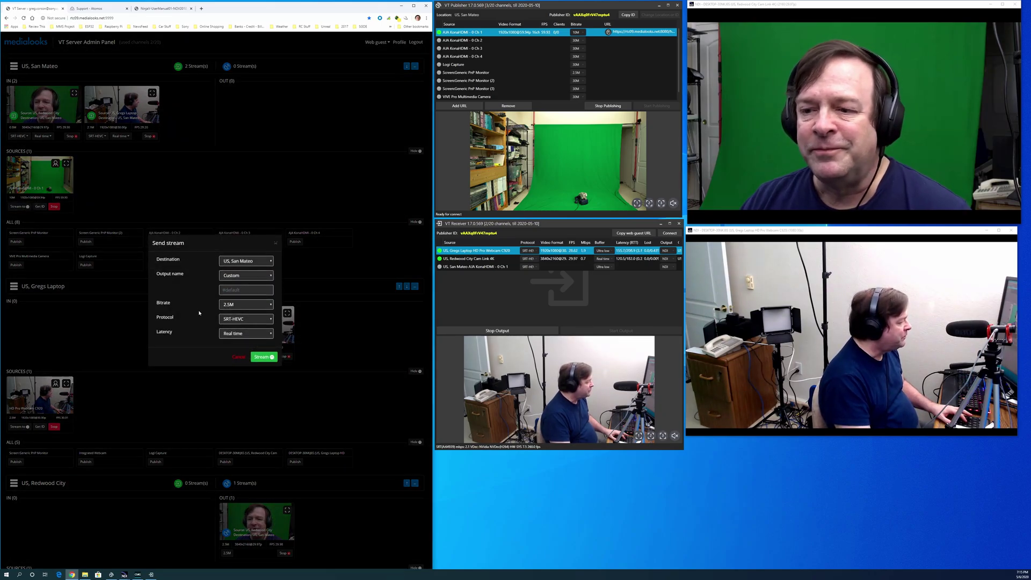
pyautogui.click(262, 261)
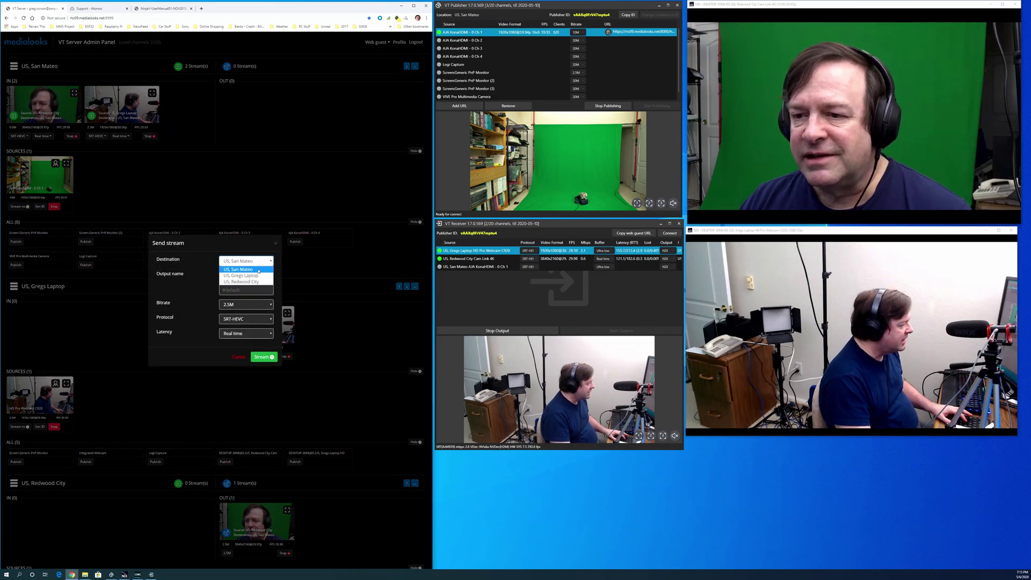
pyautogui.click(256, 282)
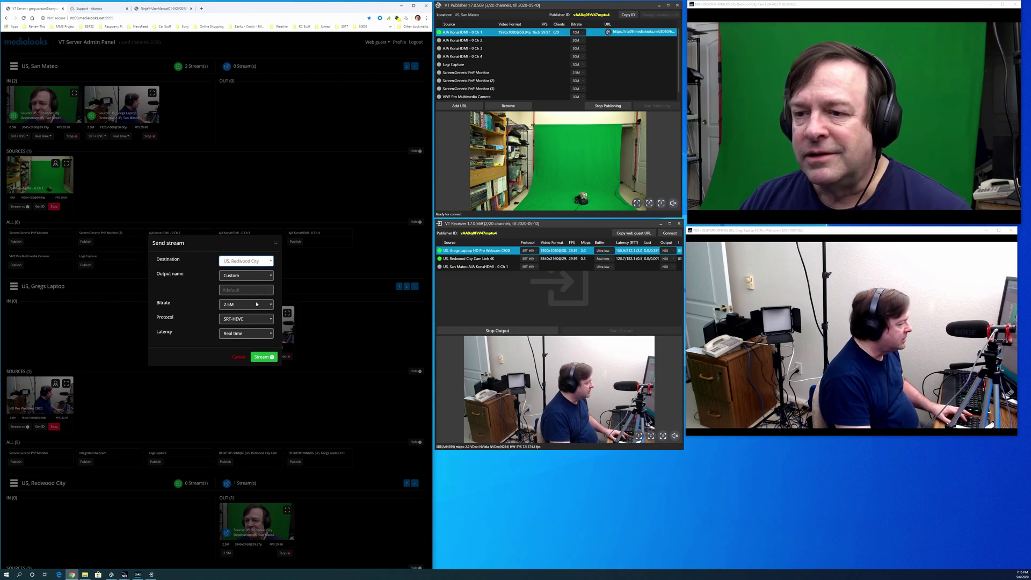
pyautogui.click(268, 357)
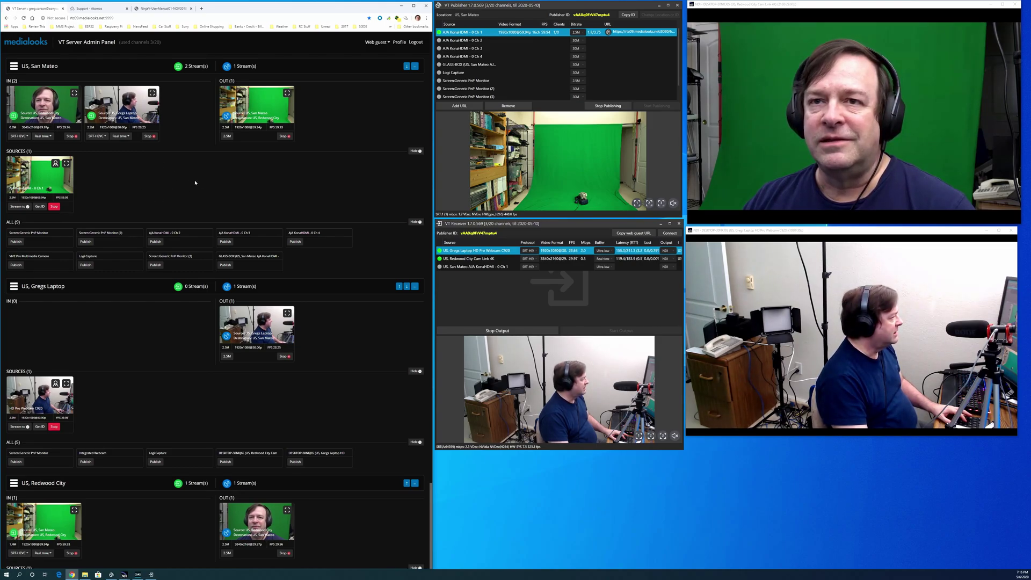
pyautogui.scroll(-2, 197, 192)
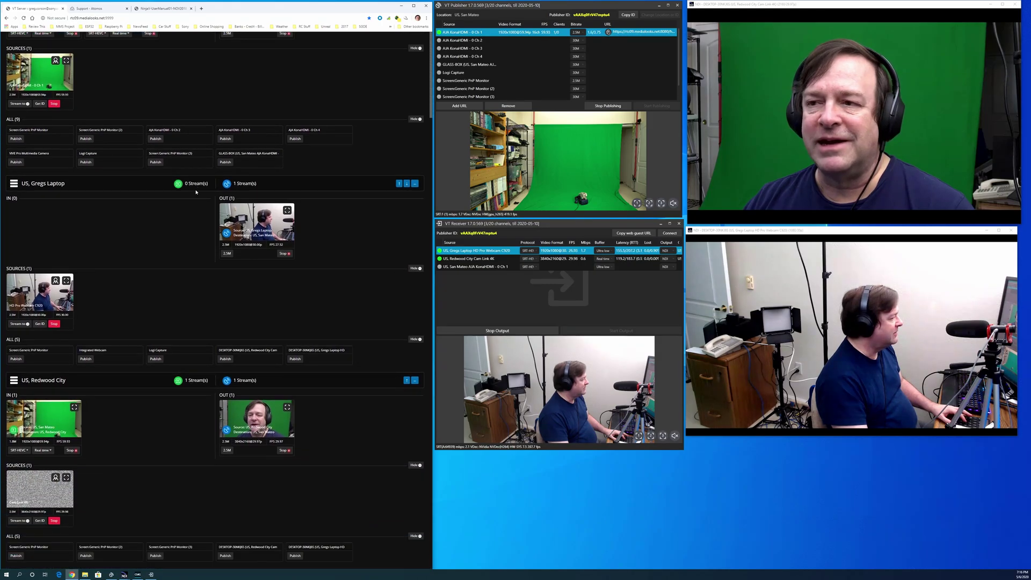
pyautogui.scroll(2, 196, 192)
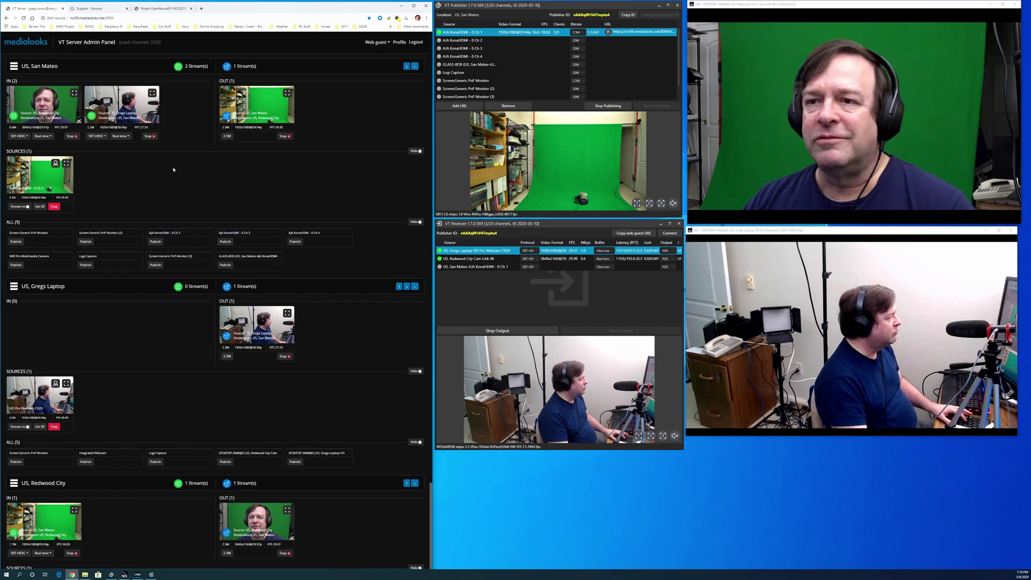
# Stop the two running routed streams, confirming Stop stream each time
pyautogui.click(72, 138)
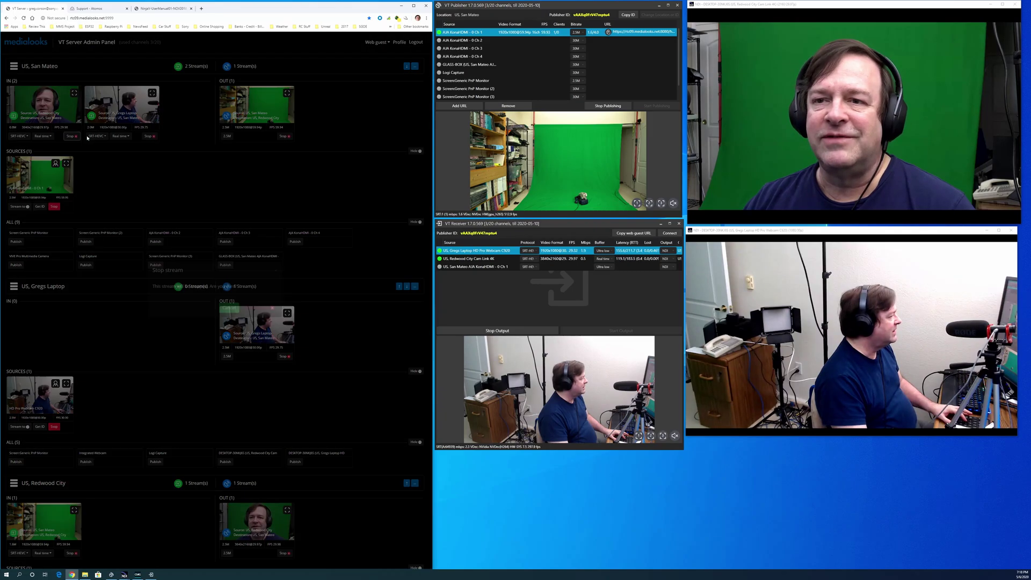
pyautogui.click(257, 318)
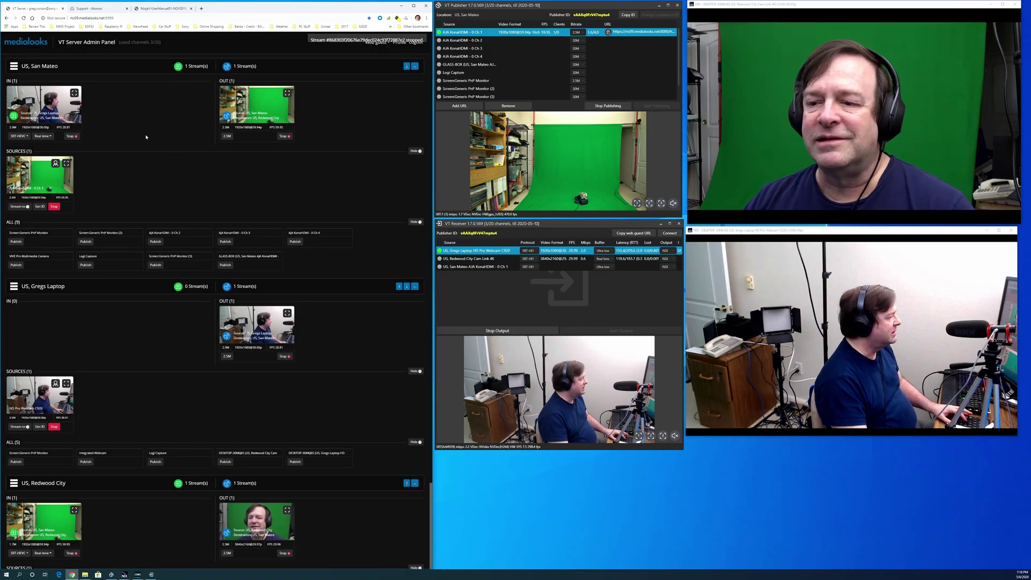
pyautogui.click(72, 136)
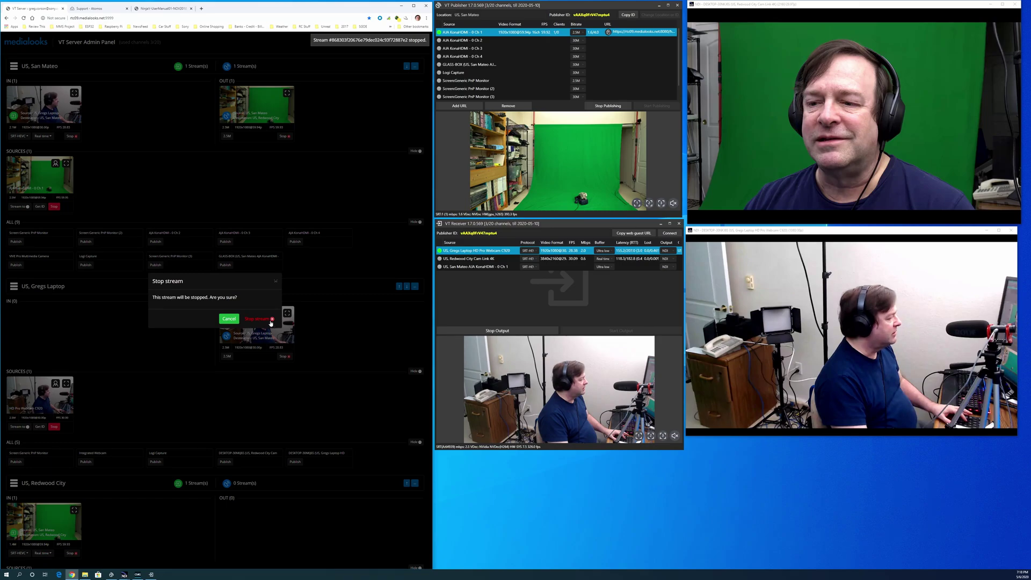
pyautogui.click(252, 319)
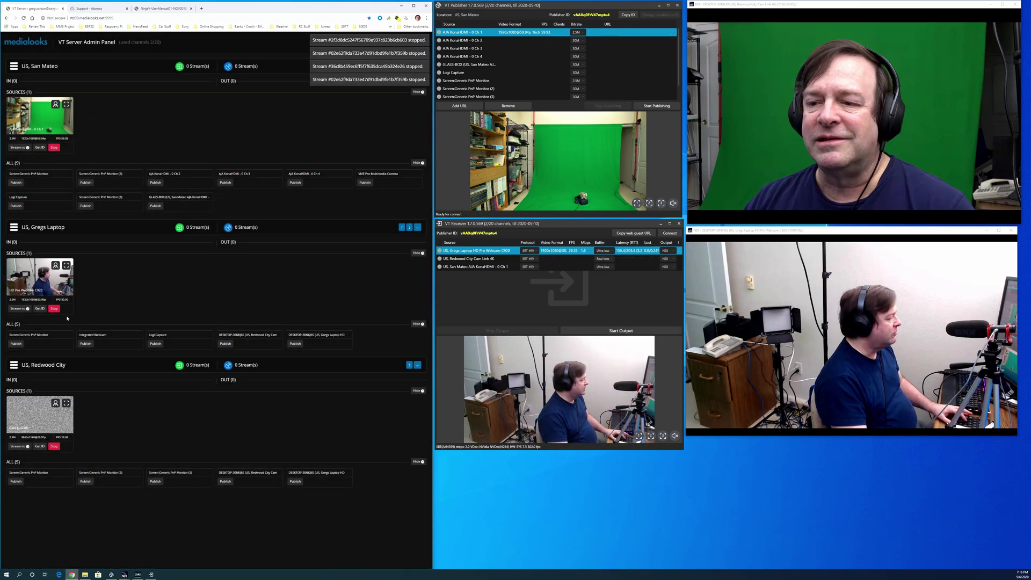
# Unpublish the Gregs Laptop and Redwood City sources, confirming Stop publishing
pyautogui.click(55, 249)
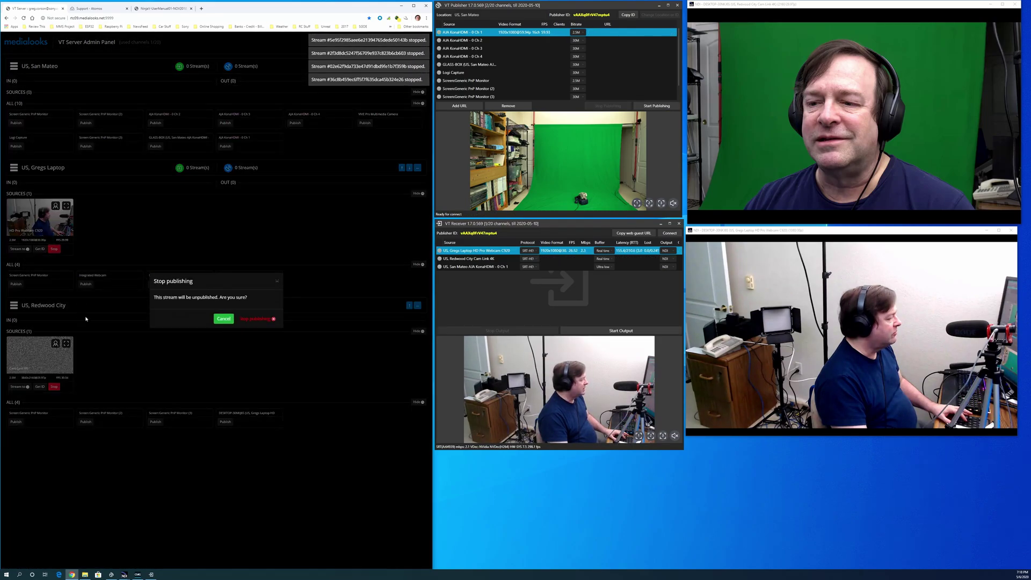
pyautogui.click(258, 319)
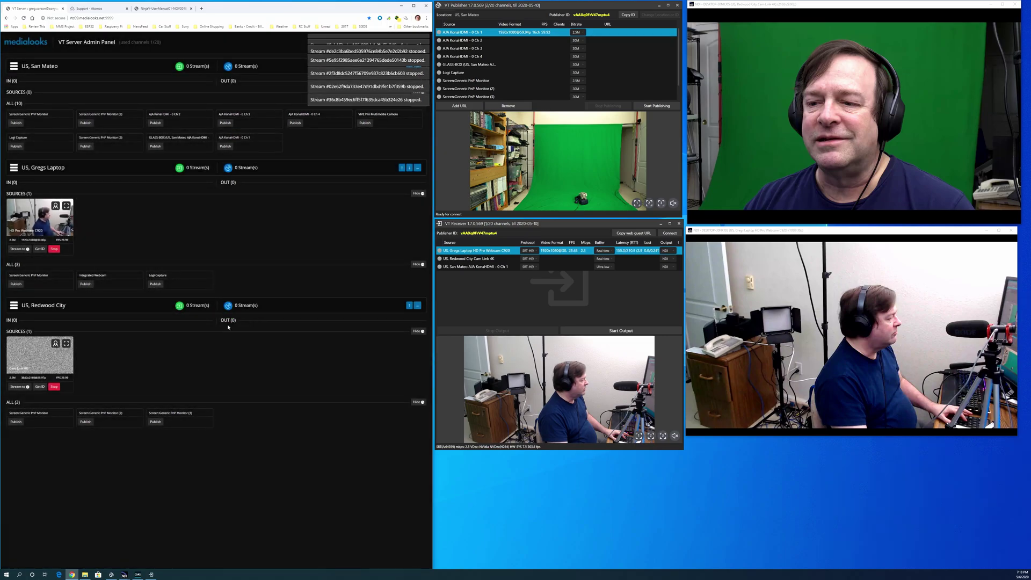
pyautogui.click(54, 327)
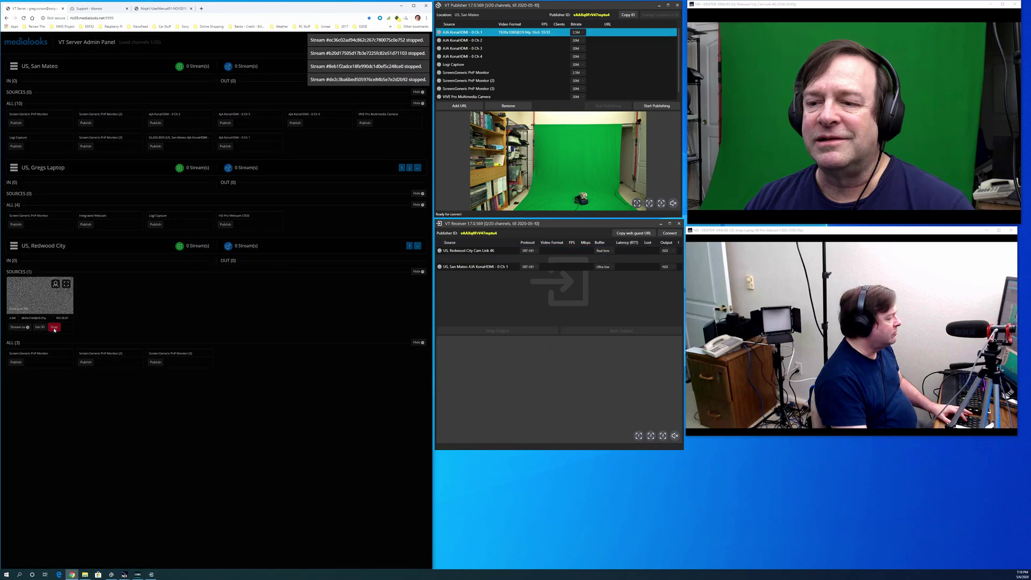
pyautogui.click(252, 319)
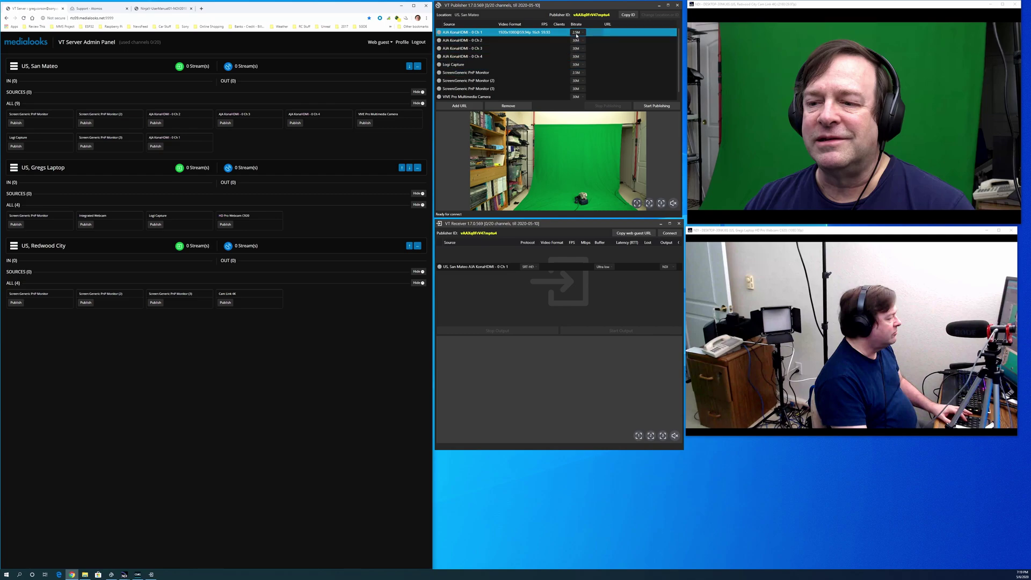
# Select the ScreenGeneric PnP Monitor (2) capture as VT Publisher's source
pyautogui.click(577, 80)
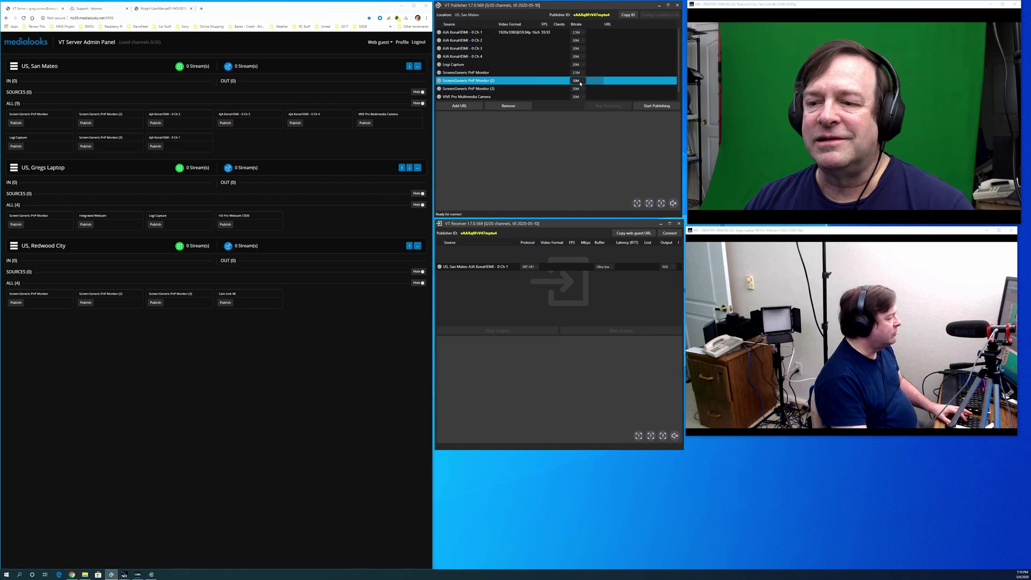